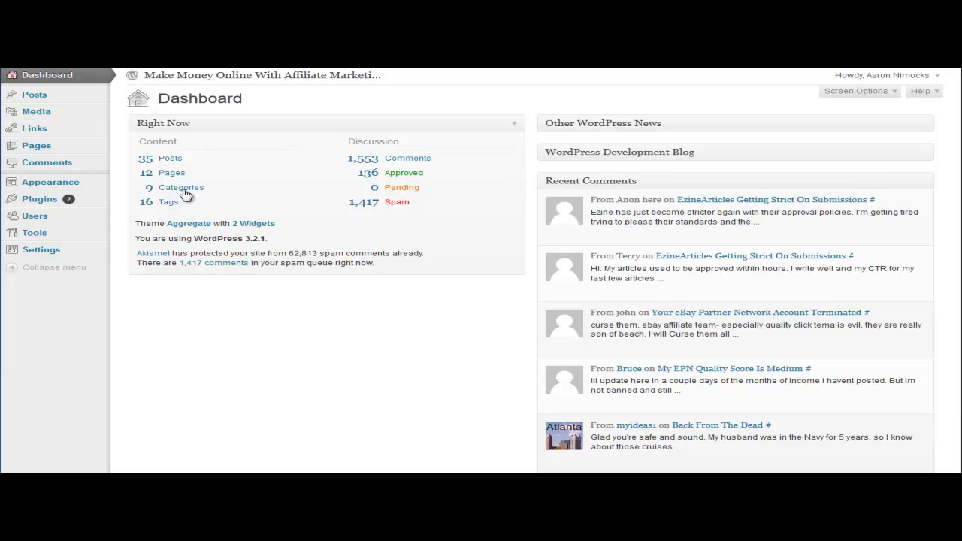
# Search Plugins > Add New for 'xml sitemap google' to list the matching plugins.
pyautogui.click(101, 199)
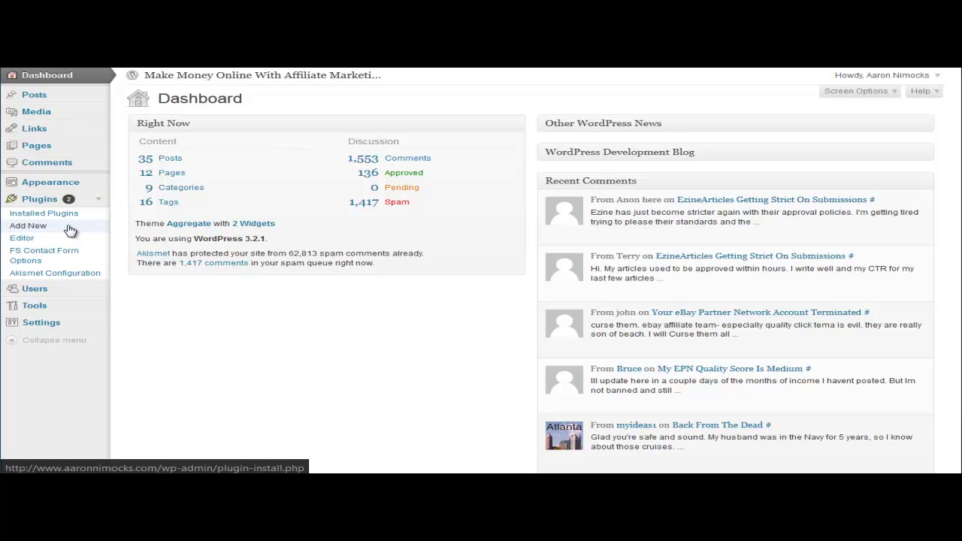
pyautogui.click(69, 229)
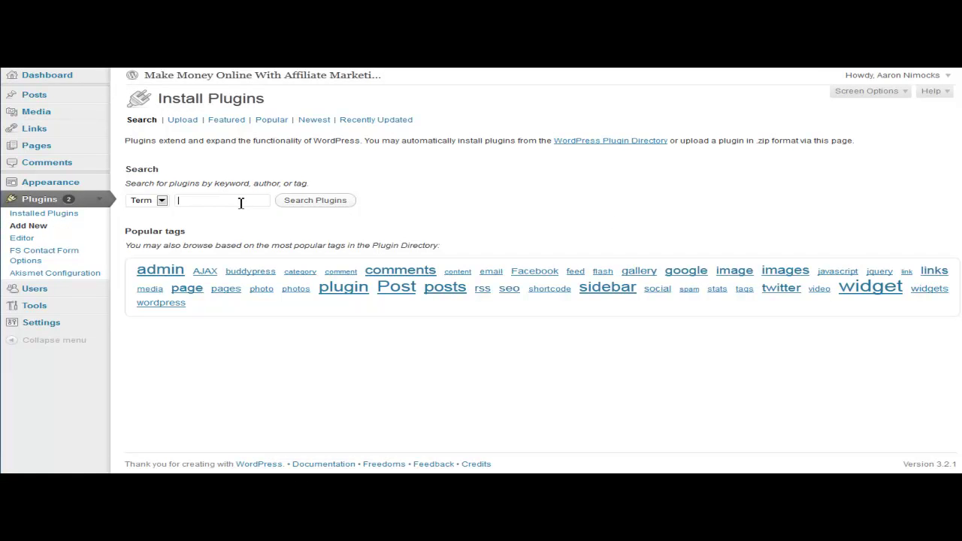
pyautogui.write('xml sitem')
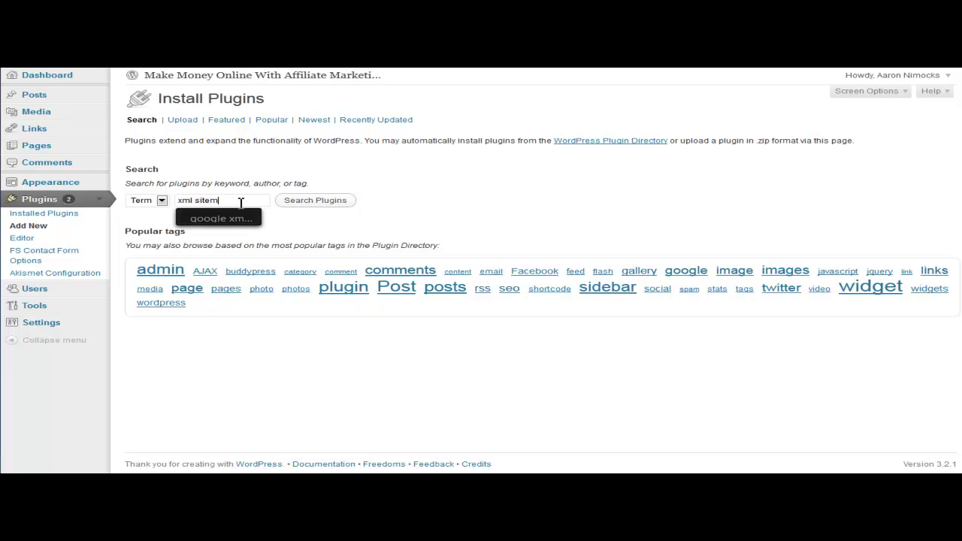
pyautogui.write('ap google')
pyautogui.press('Return')
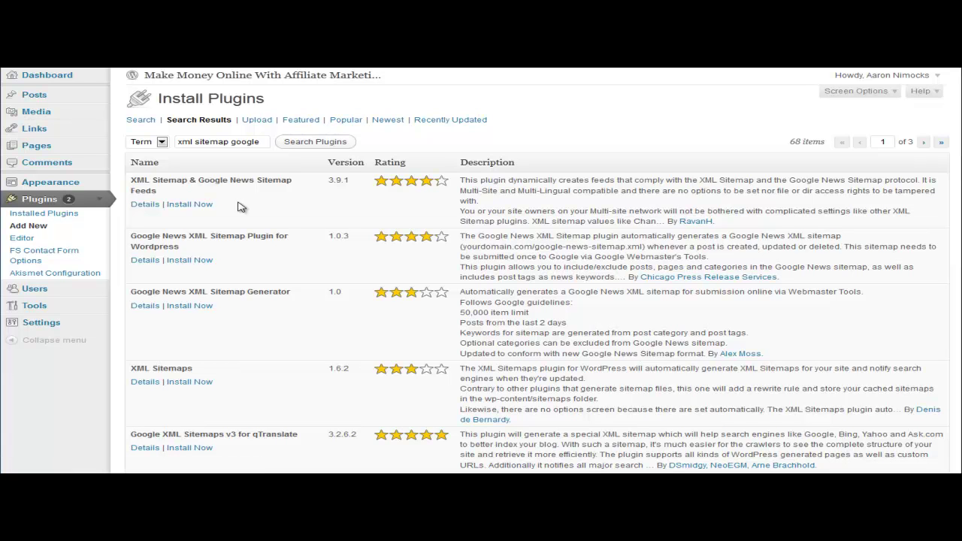
pyautogui.scroll(-2, 241, 207)
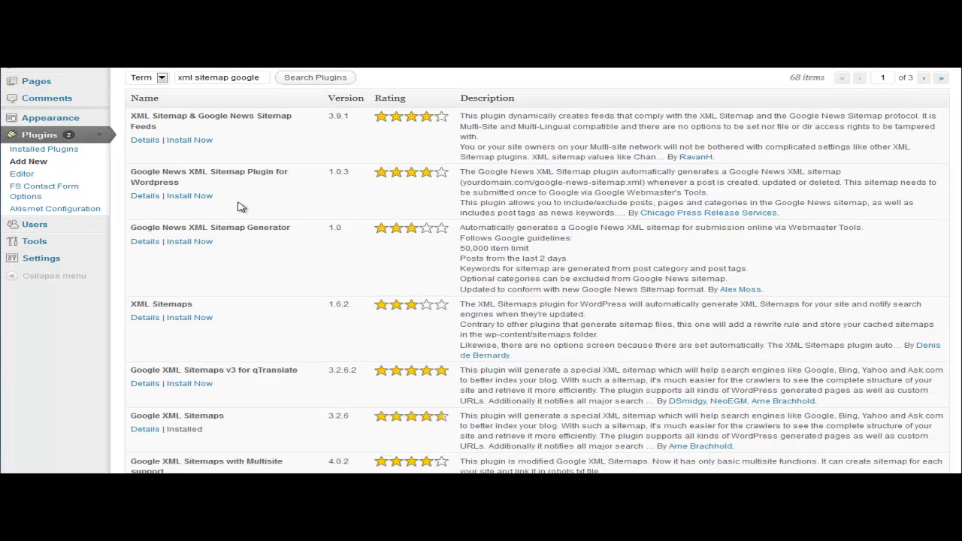
pyautogui.scroll(2, 240, 208)
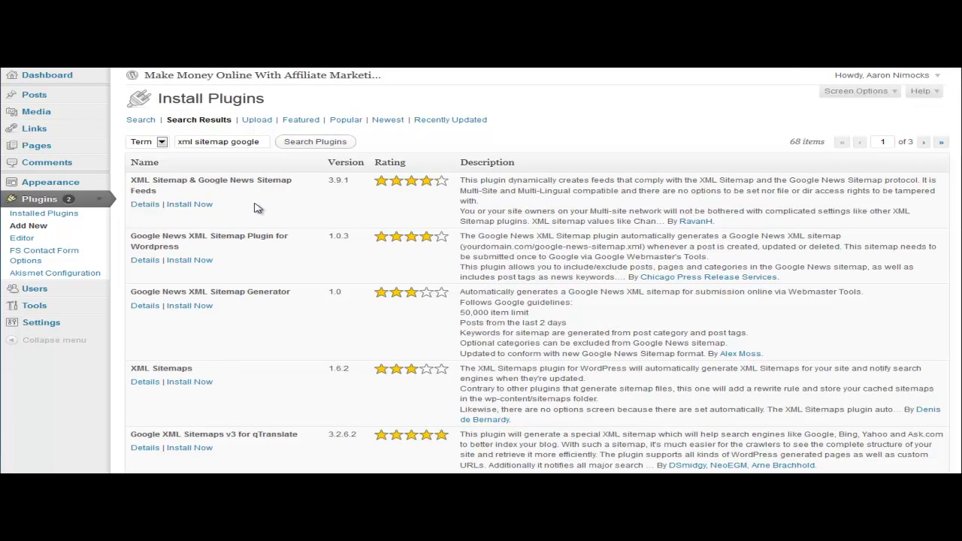
pyautogui.moveTo(423, 184)
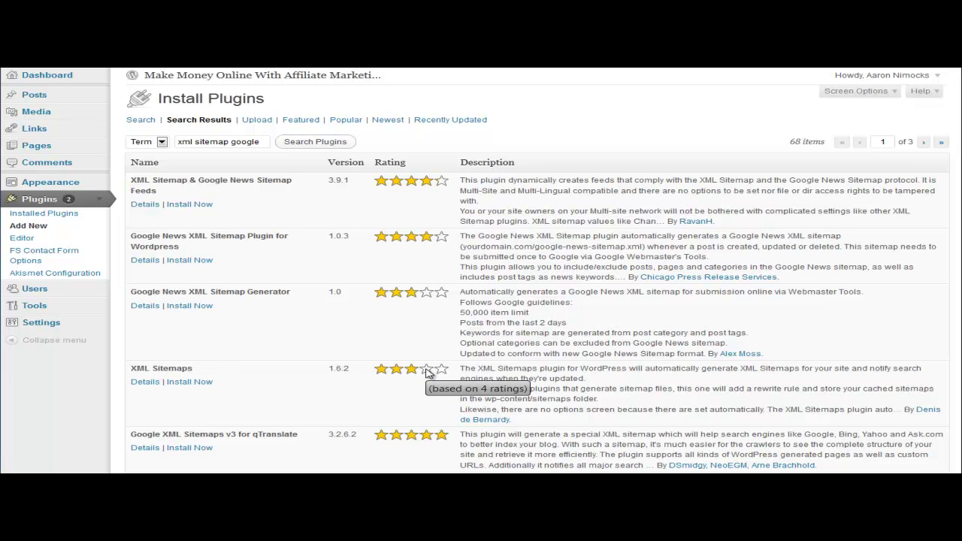
pyautogui.scroll(-3, 424, 439)
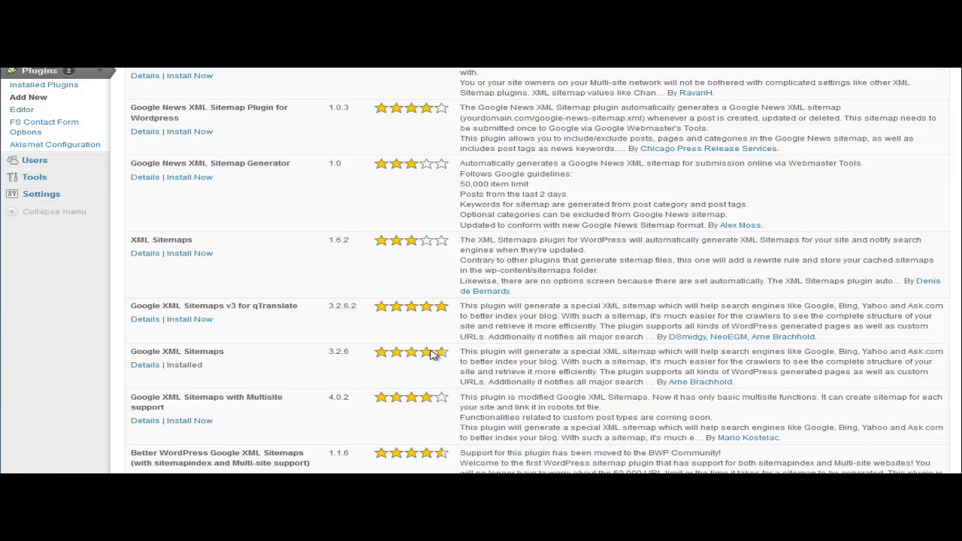
pyautogui.moveTo(431, 355)
pyautogui.moveTo(167, 367); pyautogui.dragTo(225, 371)
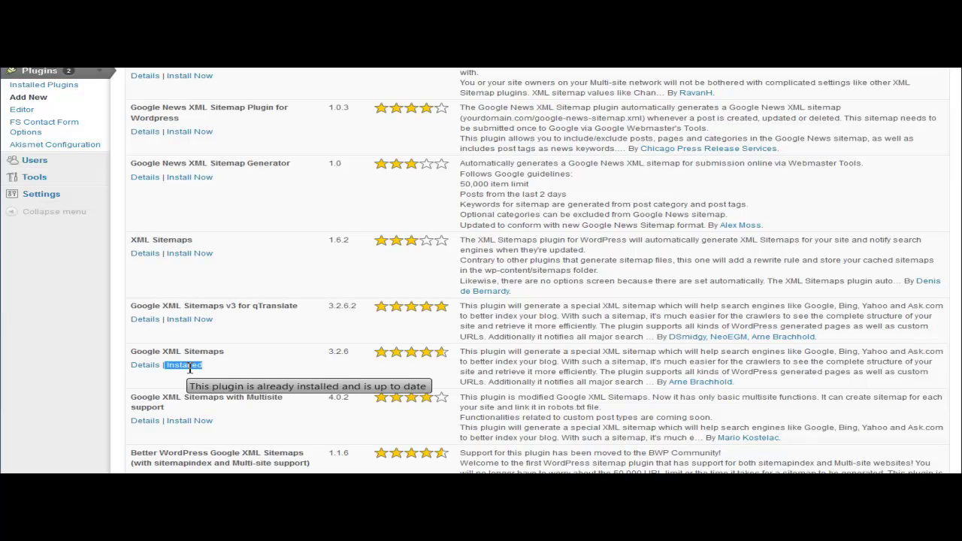
pyautogui.scroll(3, 190, 368)
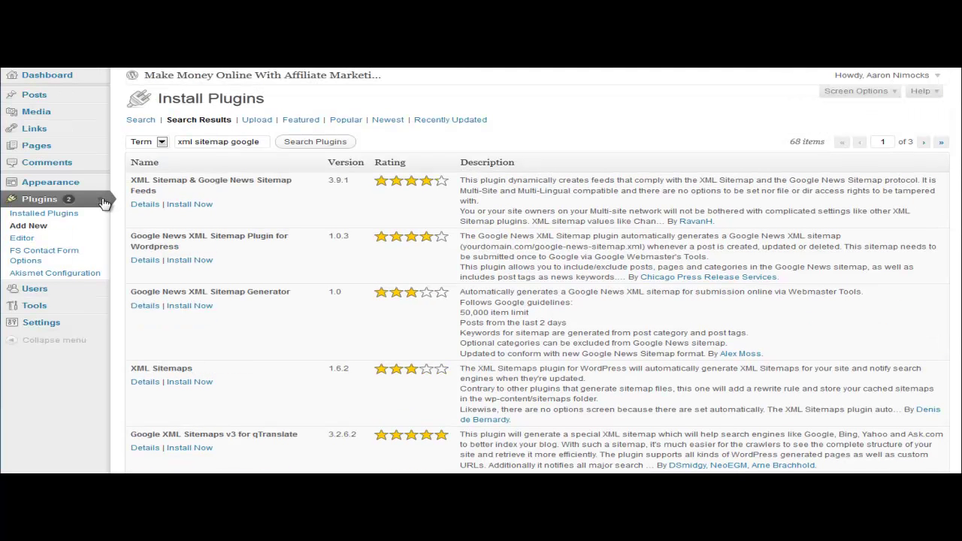
# Open Settings > XML-Sitemap and build the sitemap, notifying Google, Bing and Ask.com.
pyautogui.click(101, 201)
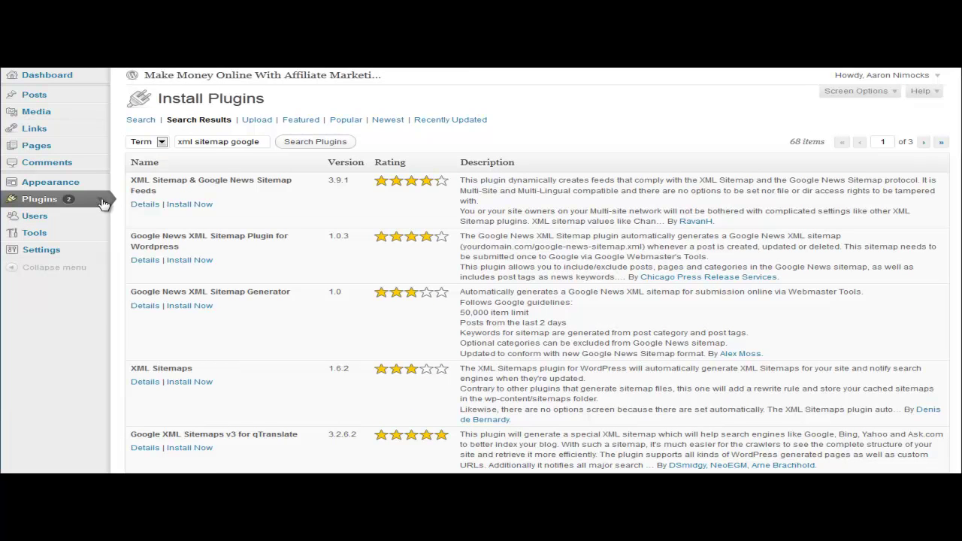
pyautogui.click(100, 254)
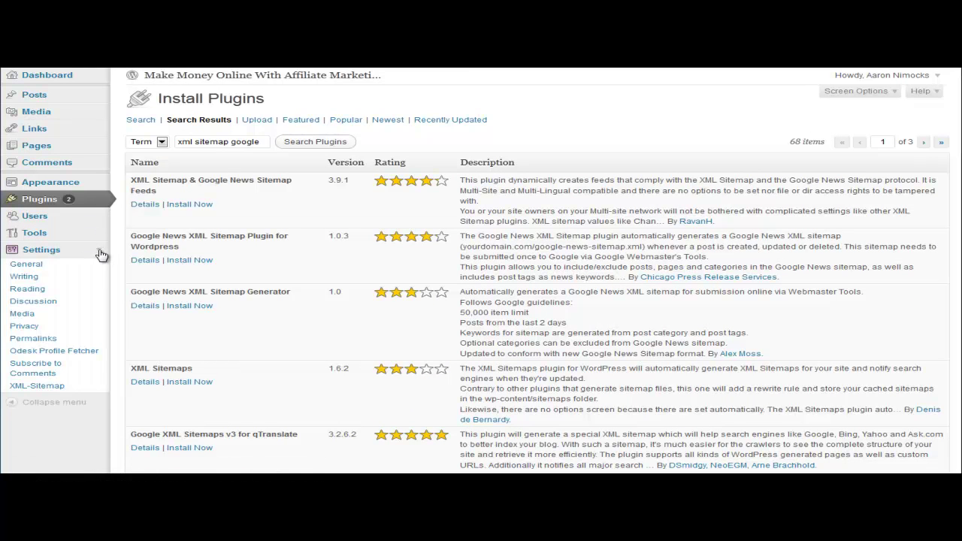
pyautogui.click(70, 387)
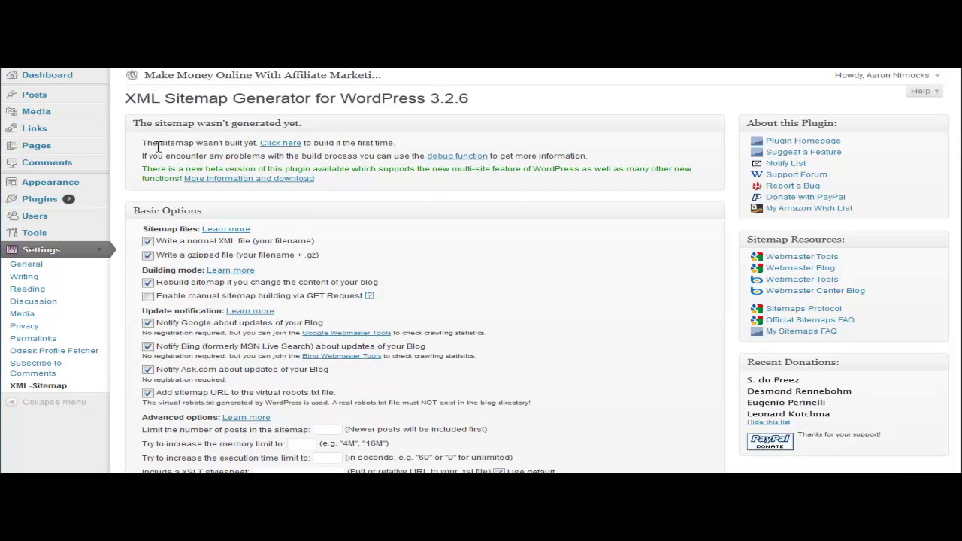
pyautogui.click(287, 150)
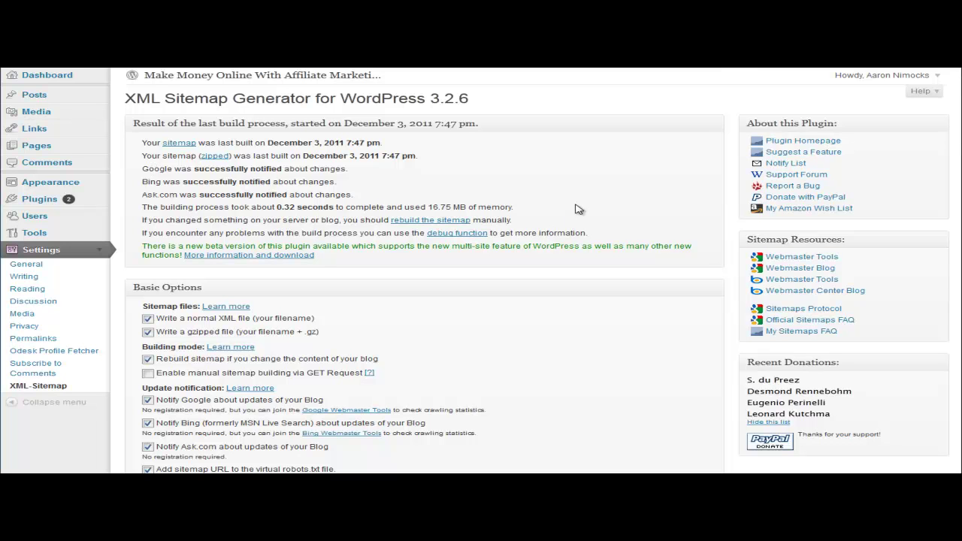
pyautogui.scroll(-3, 578, 209)
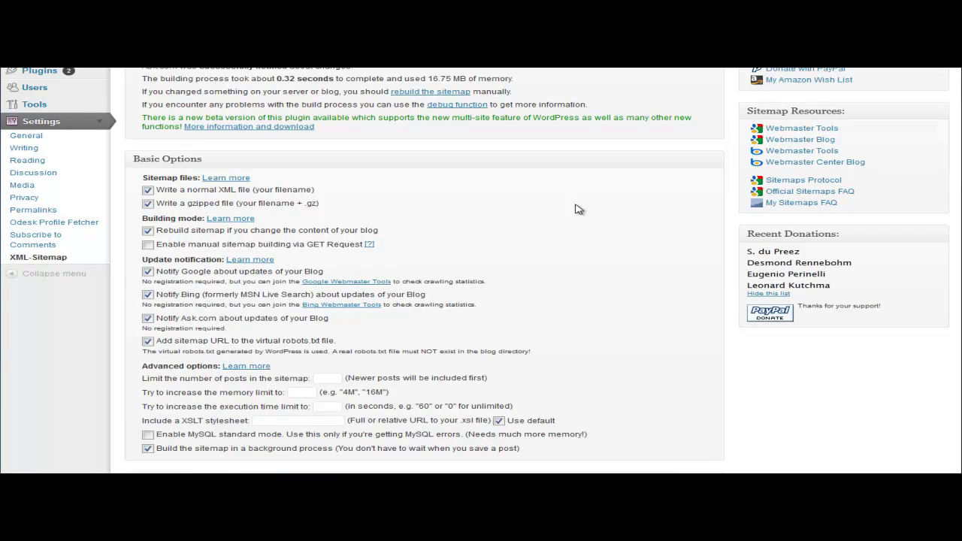
pyautogui.scroll(-2, 577, 209)
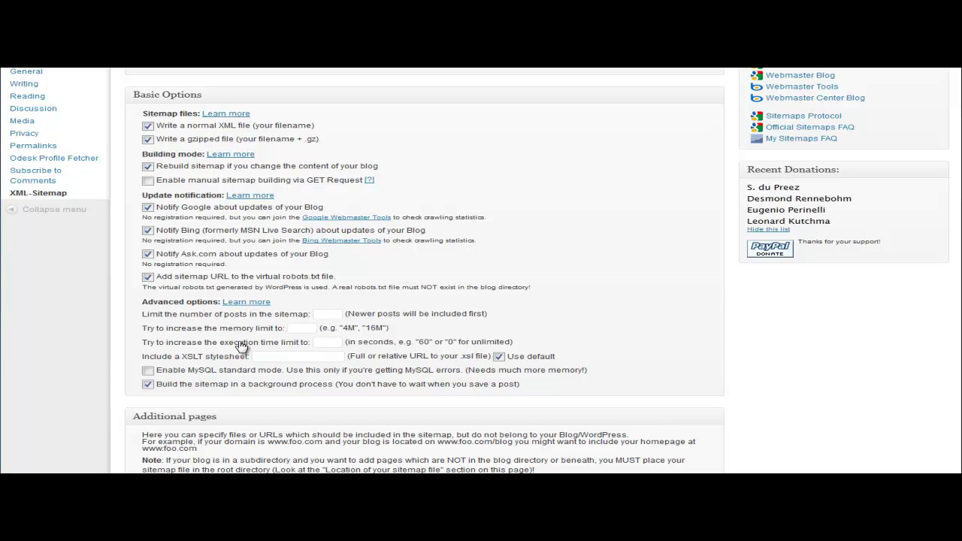
pyautogui.scroll(-3, 596, 309)
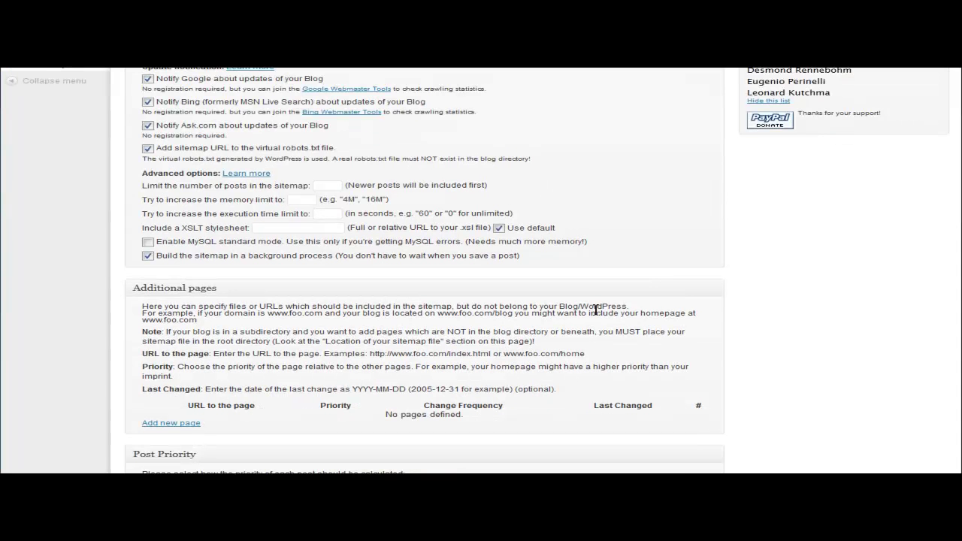
pyautogui.scroll(-5, 596, 310)
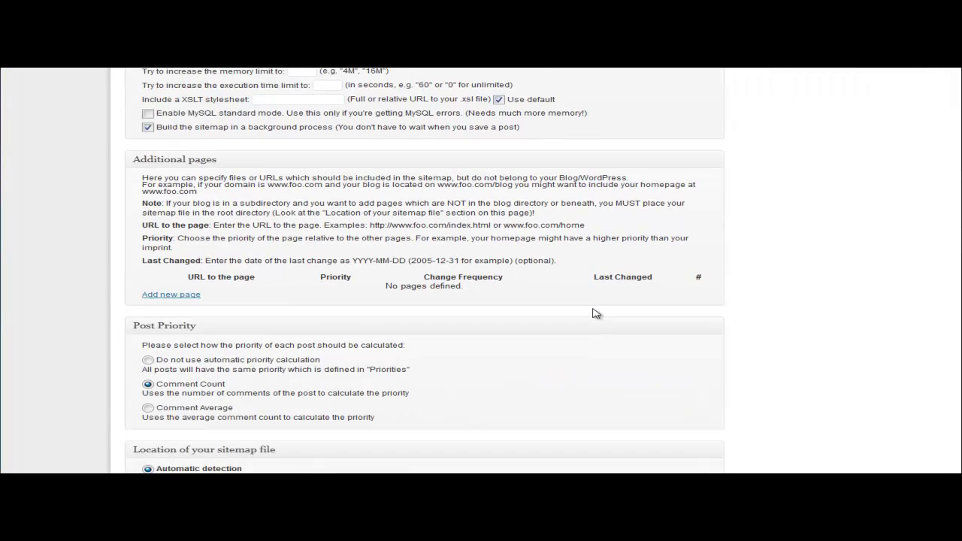
pyautogui.scroll(-2, 596, 314)
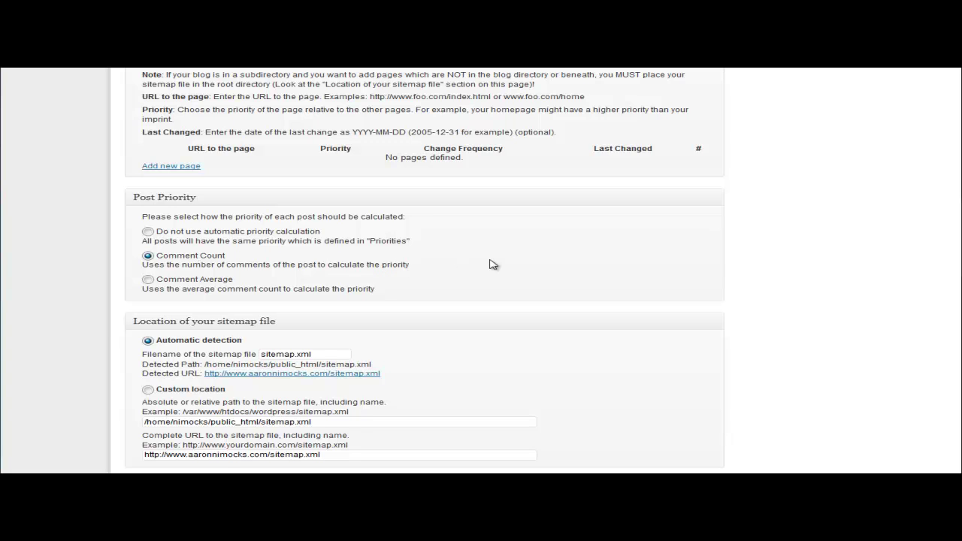
pyautogui.scroll(-3, 489, 263)
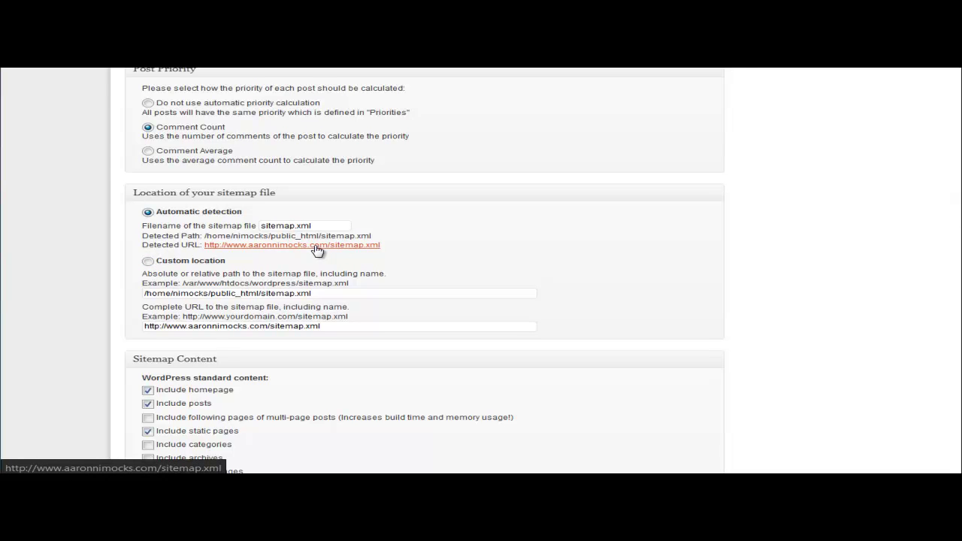
pyautogui.scroll(-3, 494, 249)
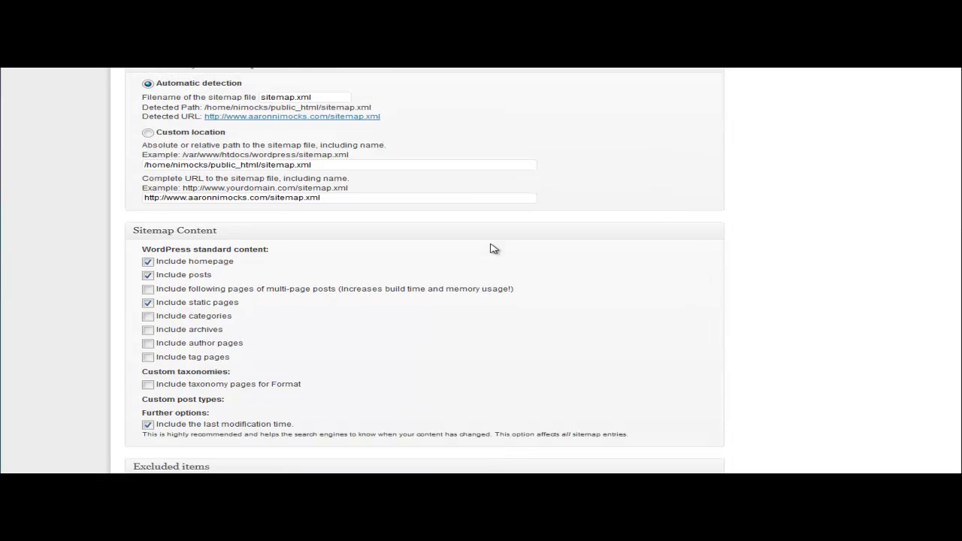
pyautogui.scroll(-2, 494, 249)
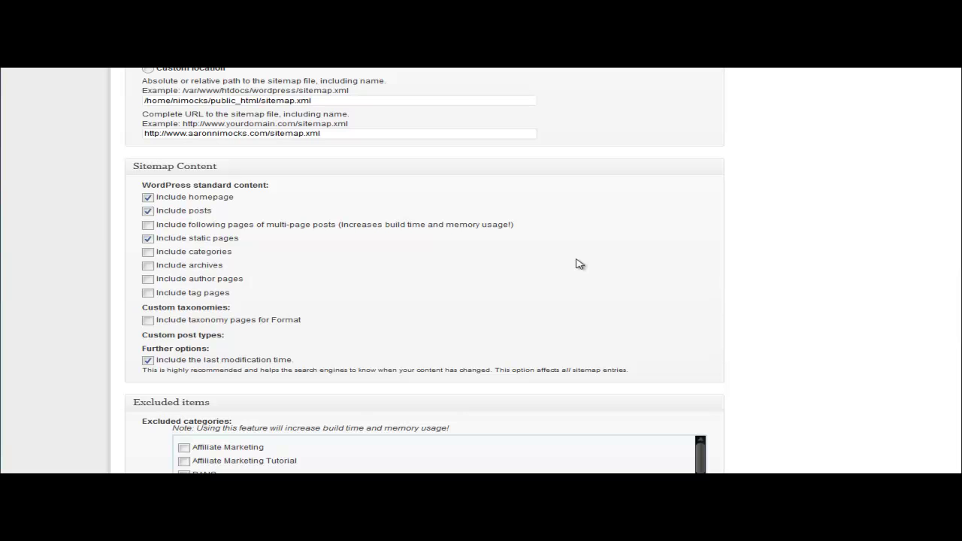
pyautogui.scroll(-3, 707, 252)
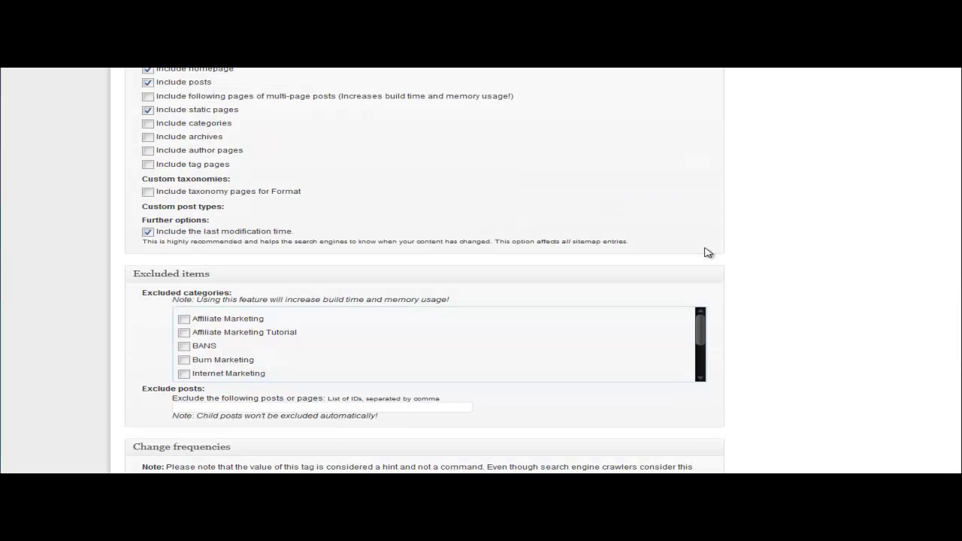
pyautogui.scroll(-3, 707, 252)
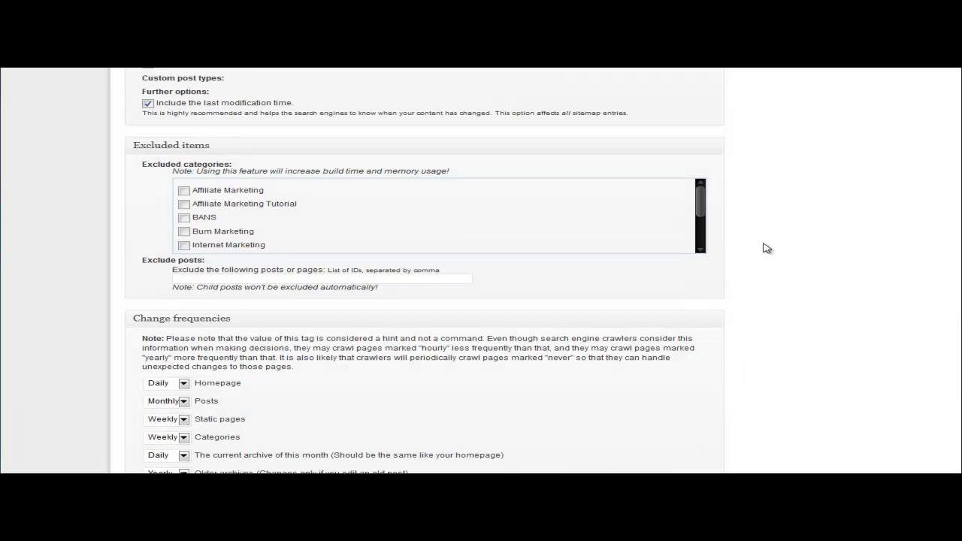
pyautogui.scroll(-2, 767, 248)
pyautogui.scroll(-3, 767, 248)
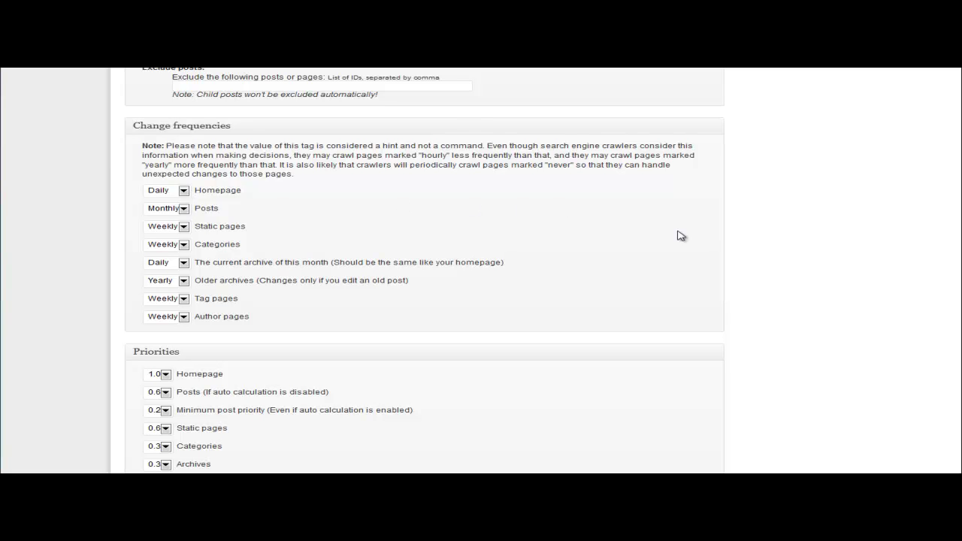
pyautogui.scroll(-2, 689, 234)
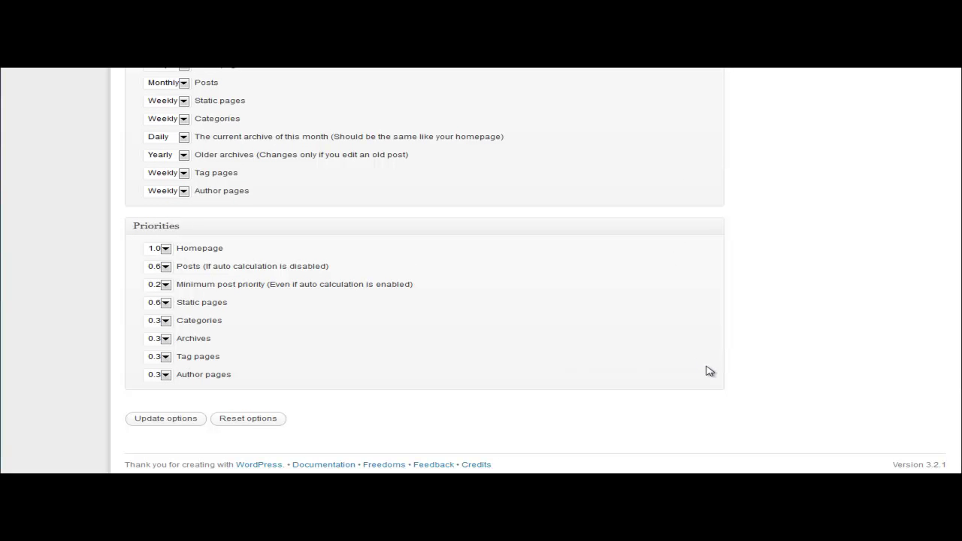
pyautogui.scroll(6, 708, 370)
pyautogui.scroll(15, 709, 370)
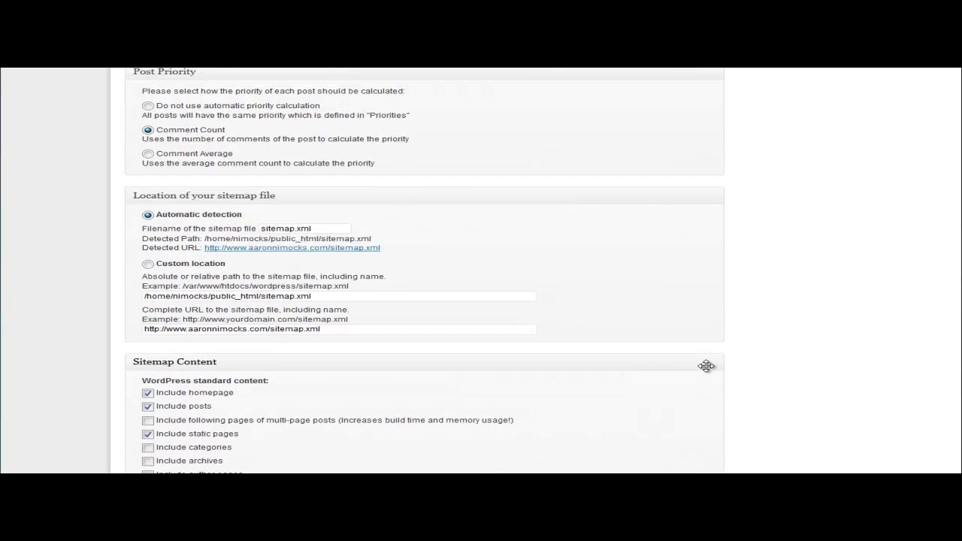
pyautogui.scroll(2, 709, 370)
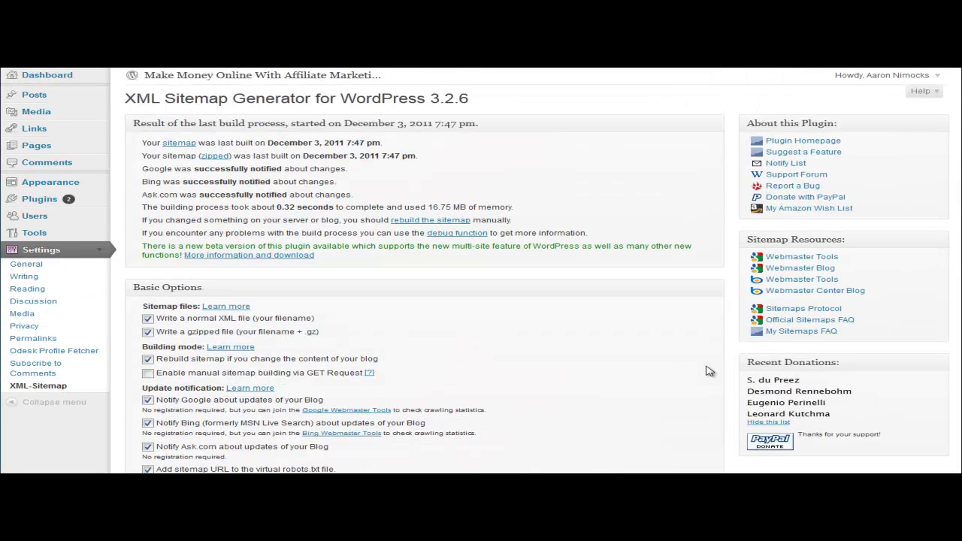